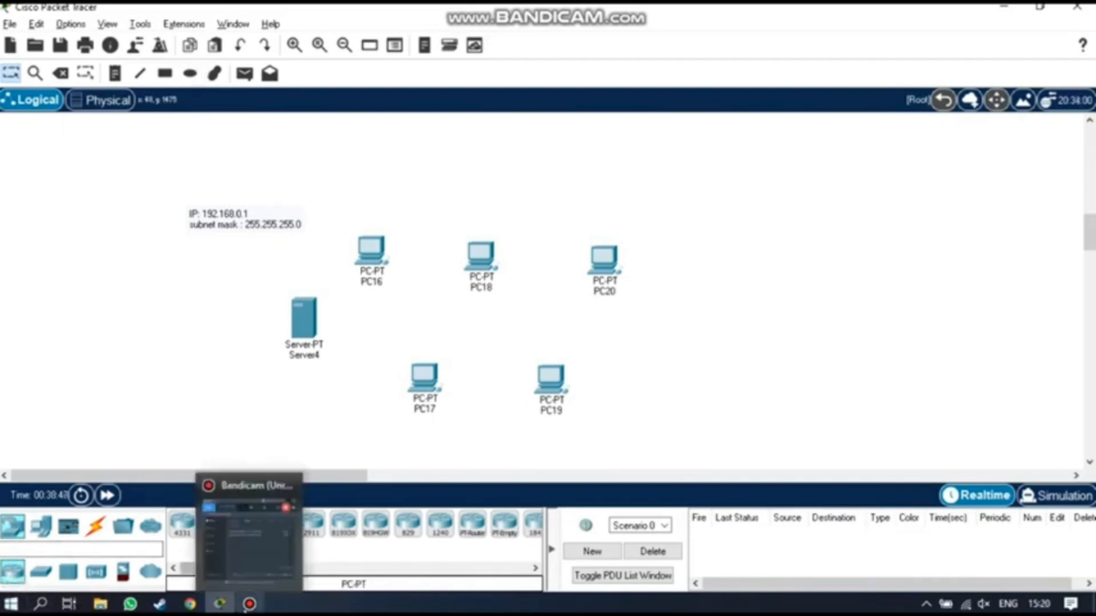
click(249, 604)
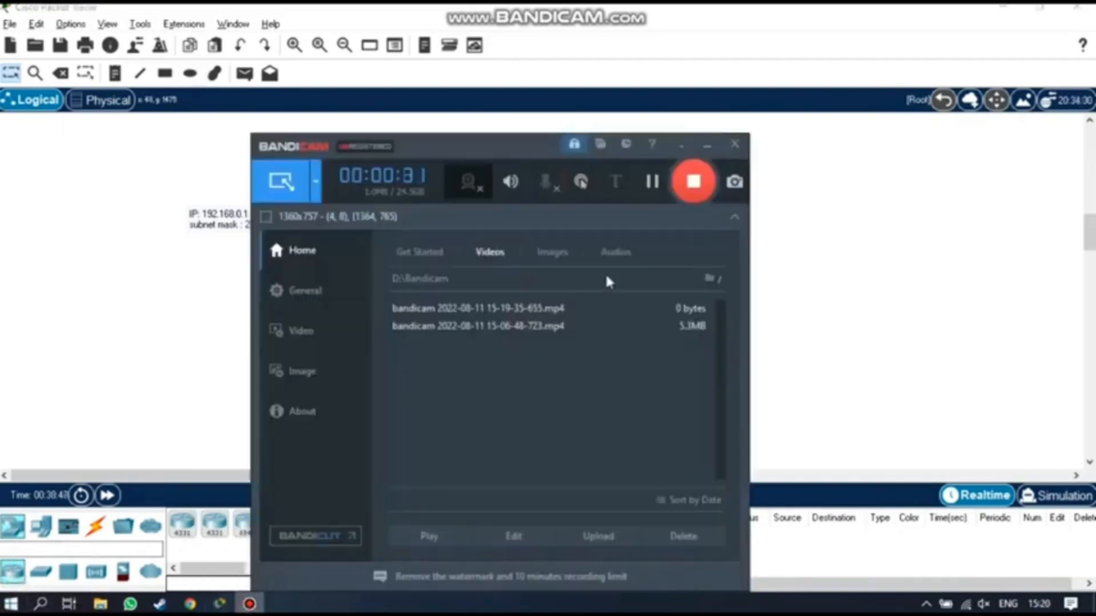
click(706, 147)
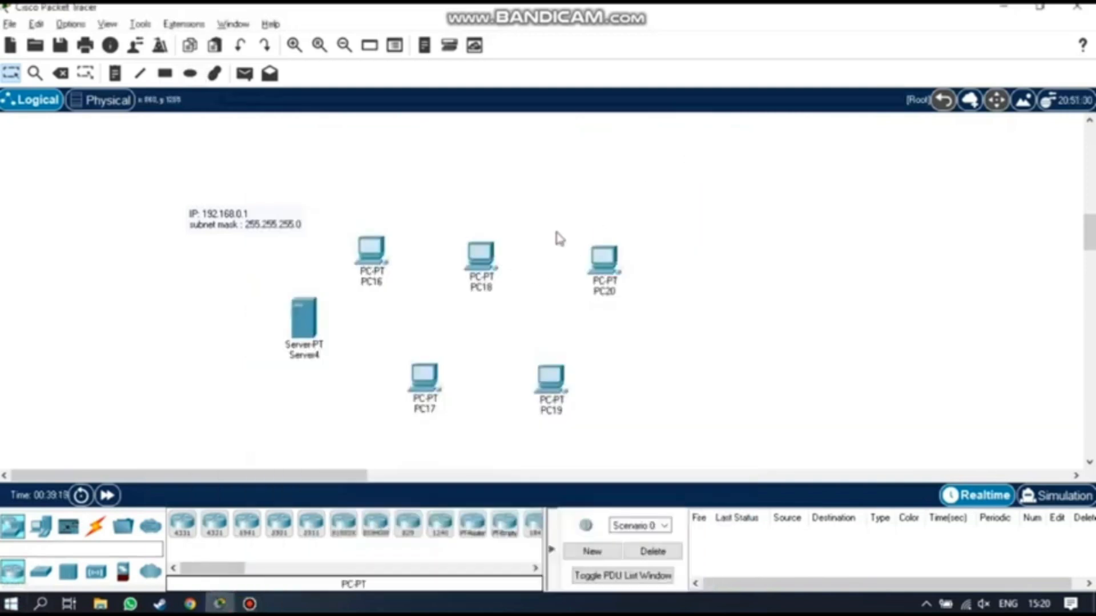
- Place five Switch-PT devices in a horizontal row beside Server4, between the upper and lower PCs
click(40, 571)
click(213, 525)
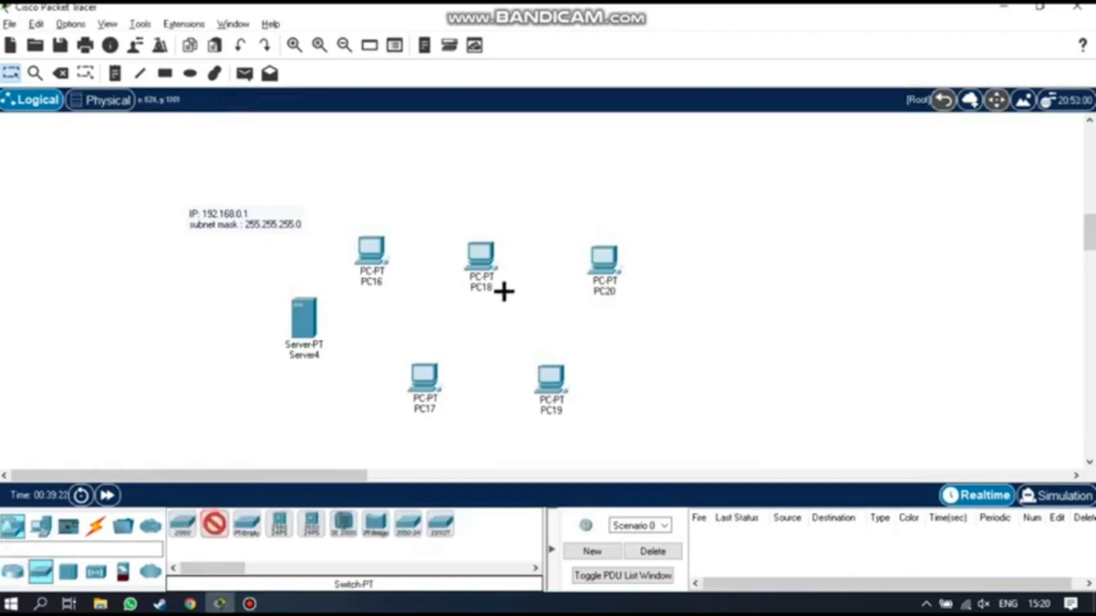
click(376, 326)
click(213, 525)
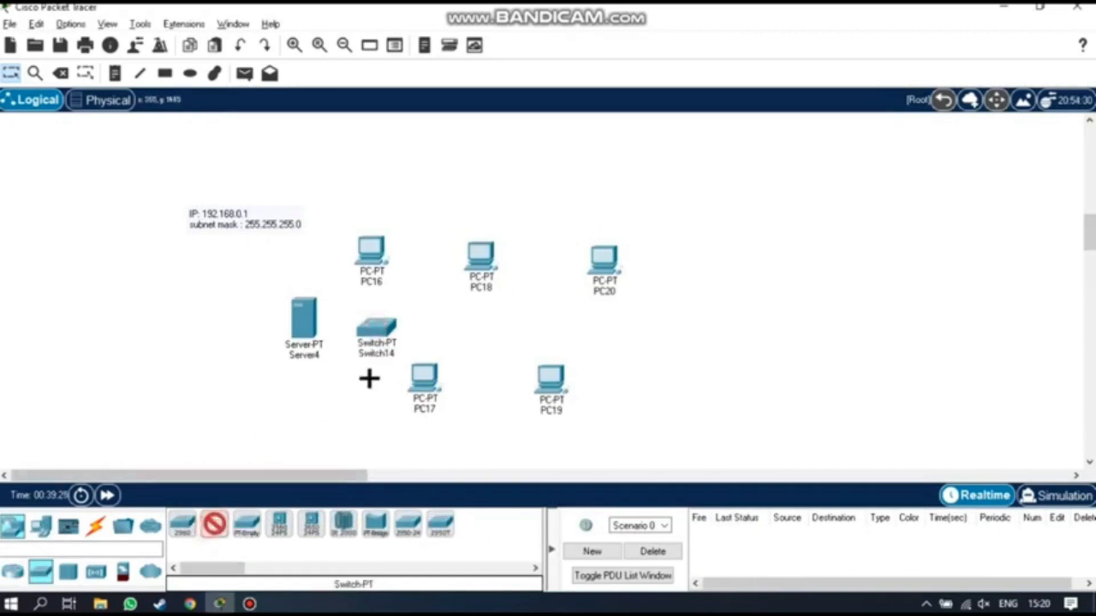
click(427, 327)
click(213, 525)
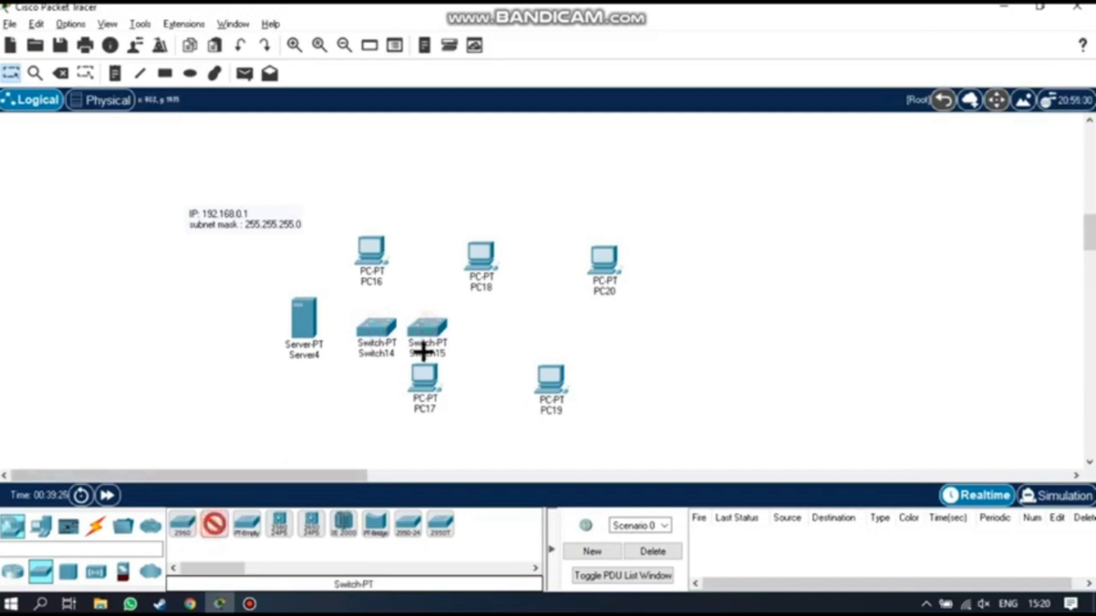
click(478, 329)
click(213, 525)
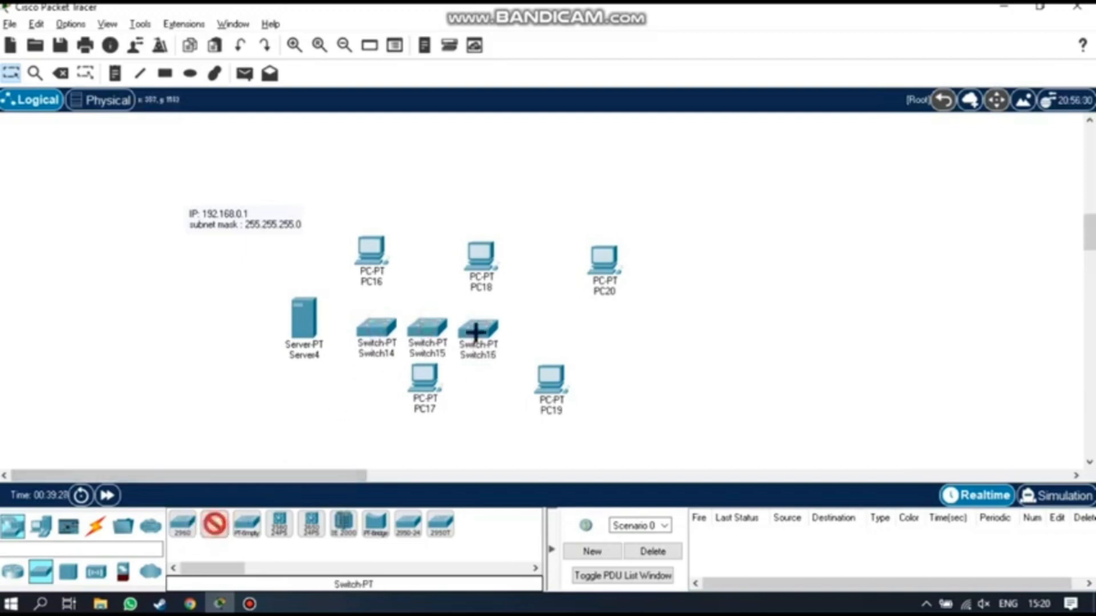
click(545, 327)
click(213, 524)
click(593, 343)
- Move PC17 and PC19 slightly further below the switch row and space the third switch more evenly
drag(437, 392, 436, 403)
mouse_move(553, 386)
mouse_down()
mouse_move(557, 408)
mouse_move(550, 400)
mouse_up()
click(598, 409)
drag(476, 330, 481, 329)
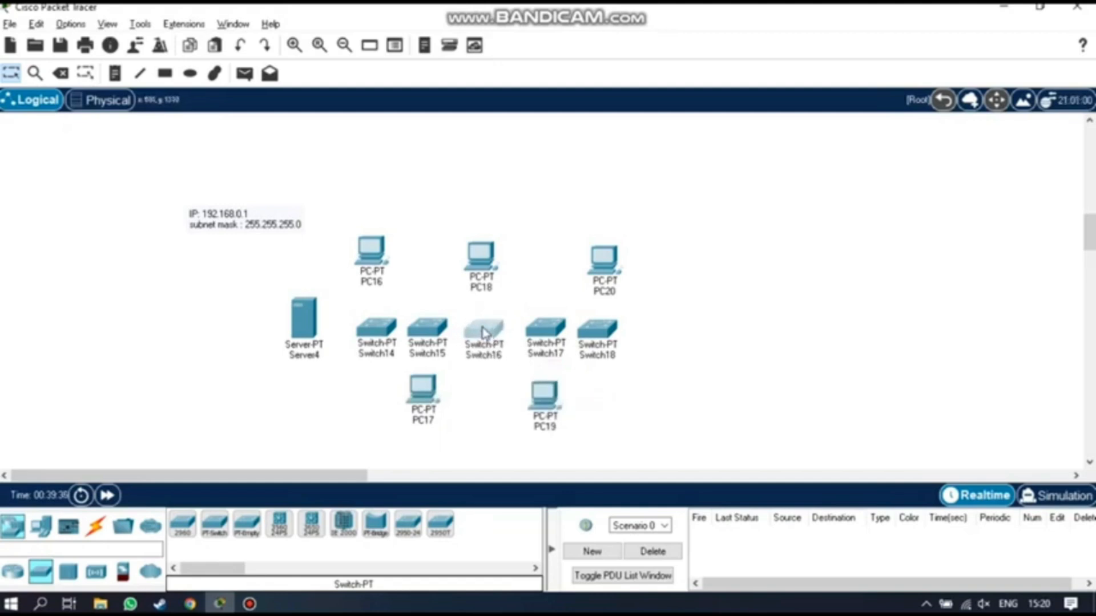
- Connect Server4 to Switch14, and chain Switch14 to Switch15 and Switch15 to Switch16, using the automatic connection type
click(96, 525)
click(308, 320)
click(375, 328)
click(376, 328)
click(427, 328)
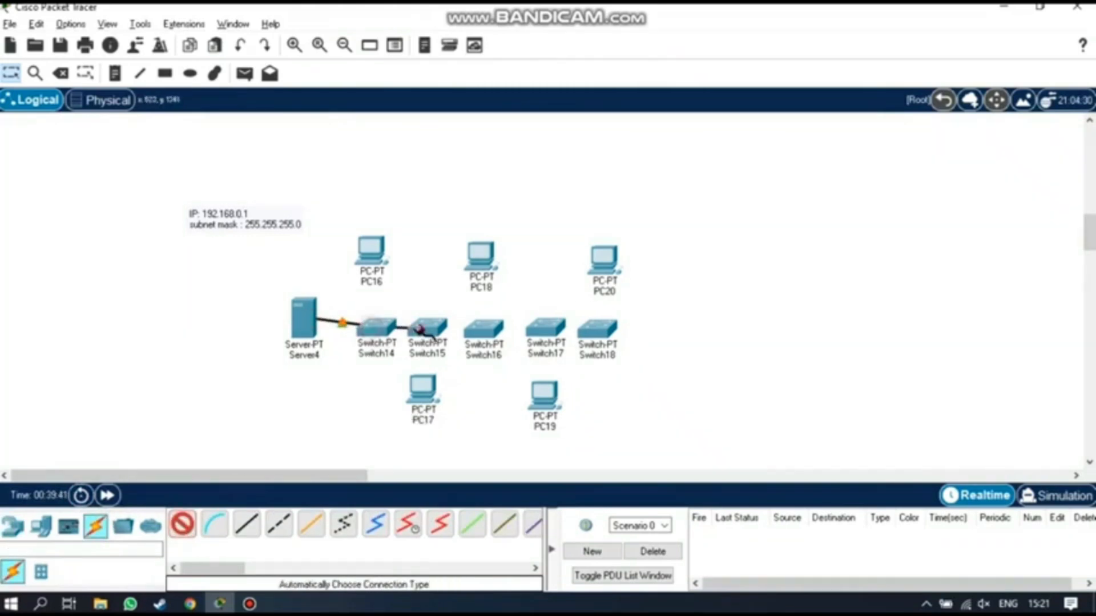
click(426, 328)
click(484, 330)
- Extend the switch chain by connecting Switch16 to Switch17 and Switch17 to Switch18 with automatic connections
click(182, 524)
click(484, 329)
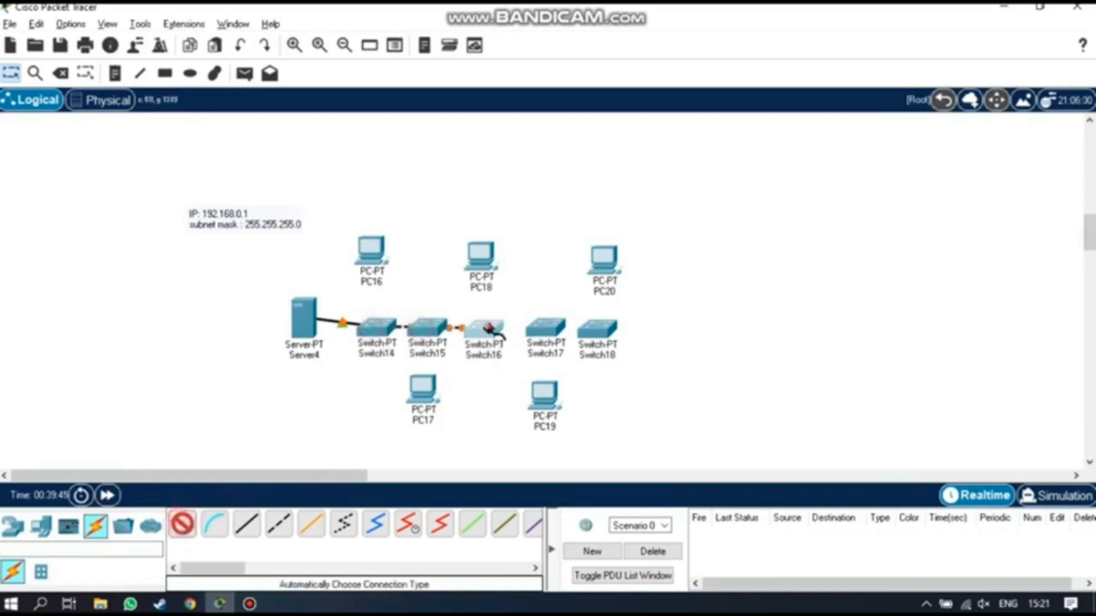
click(545, 328)
click(182, 524)
click(545, 328)
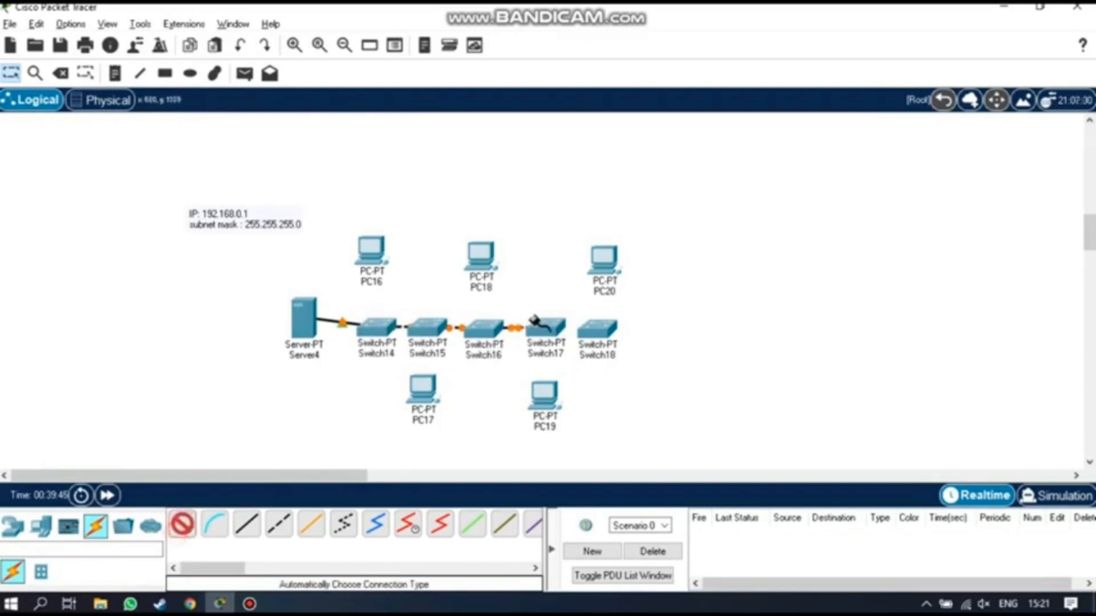
click(597, 328)
- Connect Switch15 to PC17 and Switch14 to PC16 with automatically chosen cables
click(182, 524)
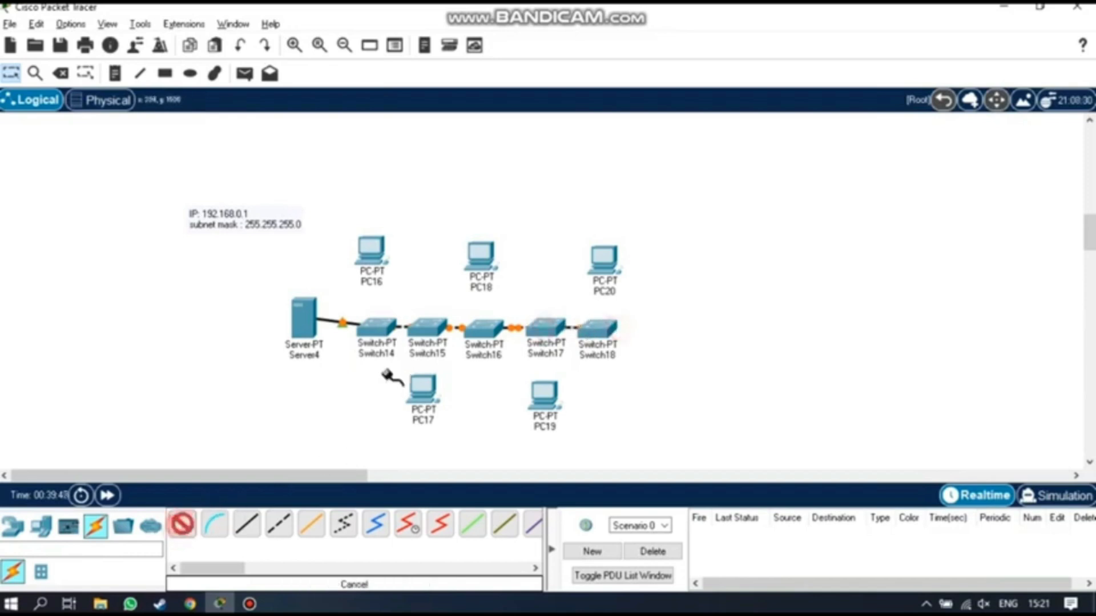
click(427, 329)
click(421, 382)
click(181, 523)
click(381, 328)
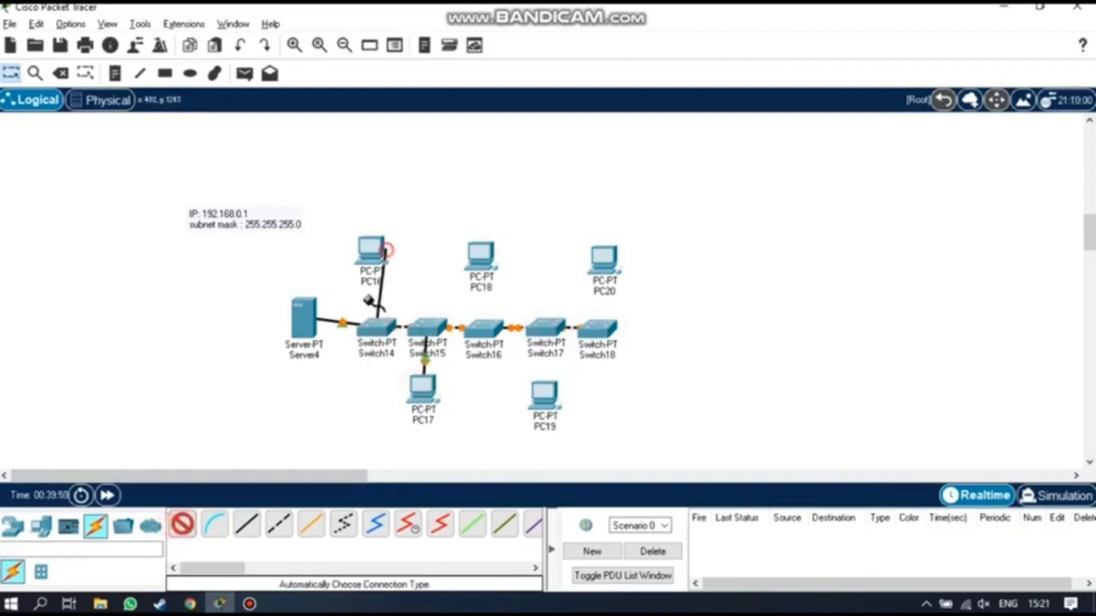
click(372, 254)
- Connect Switch16 to PC18, Switch17 to PC19 and Switch18 to PC20 with automatically chosen cables
click(181, 523)
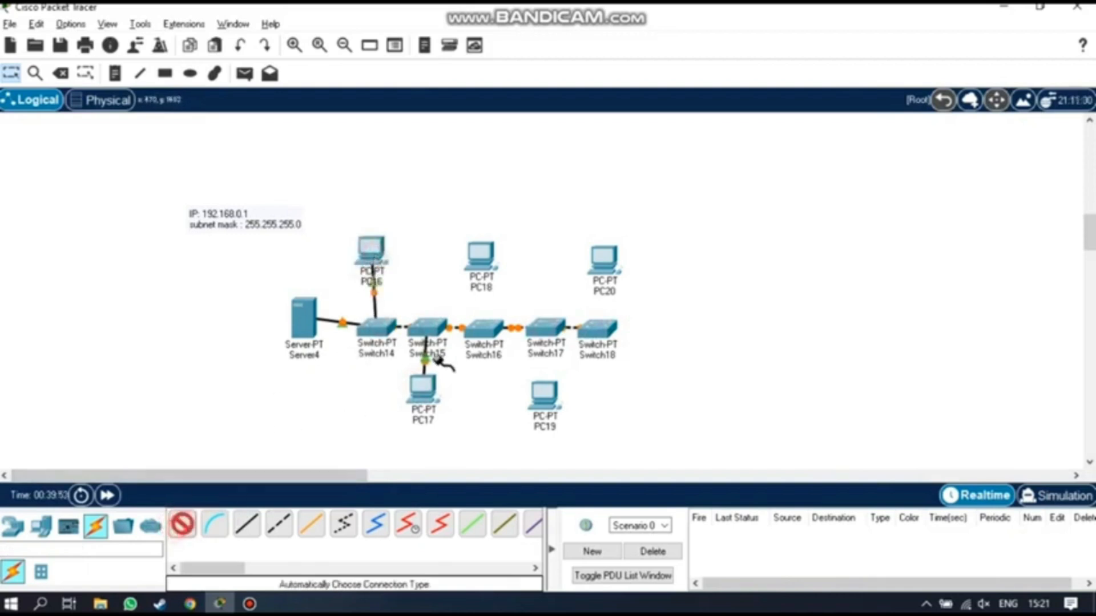
click(484, 328)
click(483, 260)
click(182, 524)
click(542, 336)
click(543, 403)
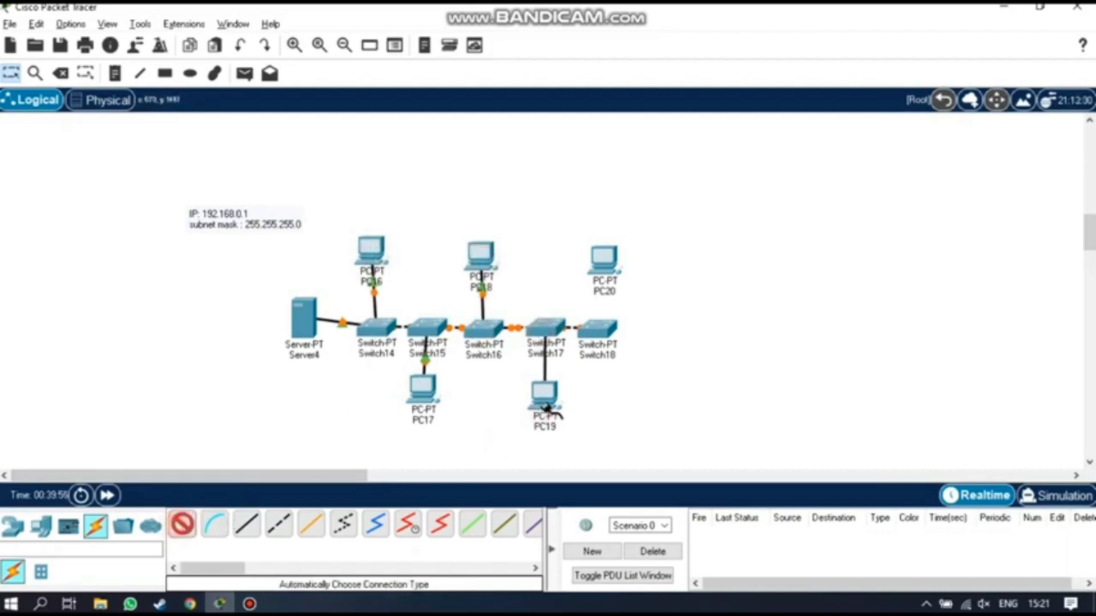
click(181, 523)
click(596, 330)
click(602, 260)
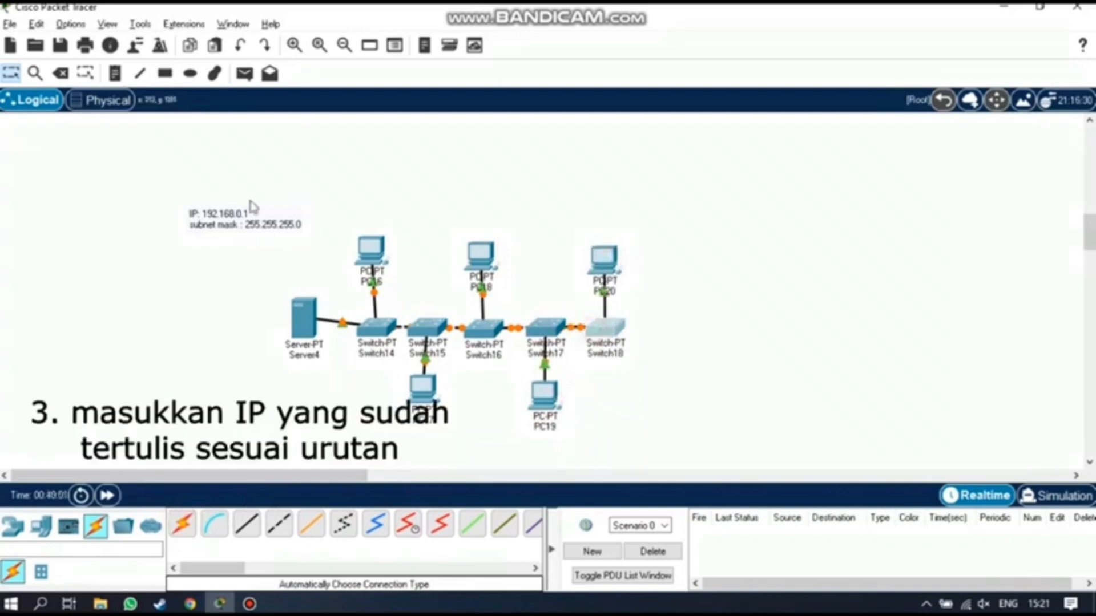
- Enter the prefix 192.168.0. as Server4's static IPv4 address and copy it for reuse
click(299, 323)
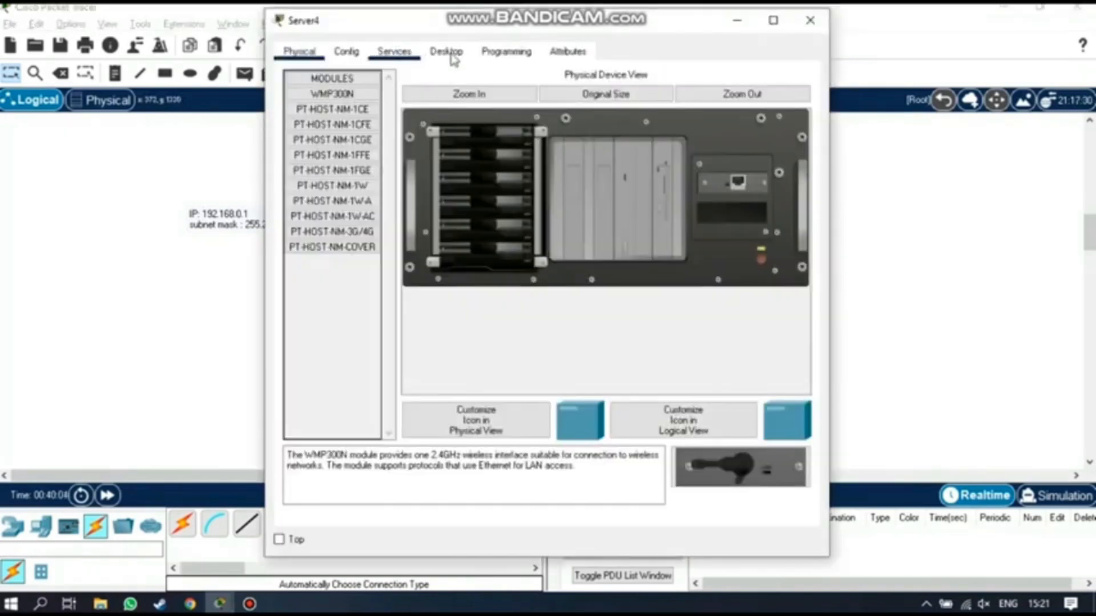
click(453, 57)
click(363, 119)
click(526, 147)
click(497, 144)
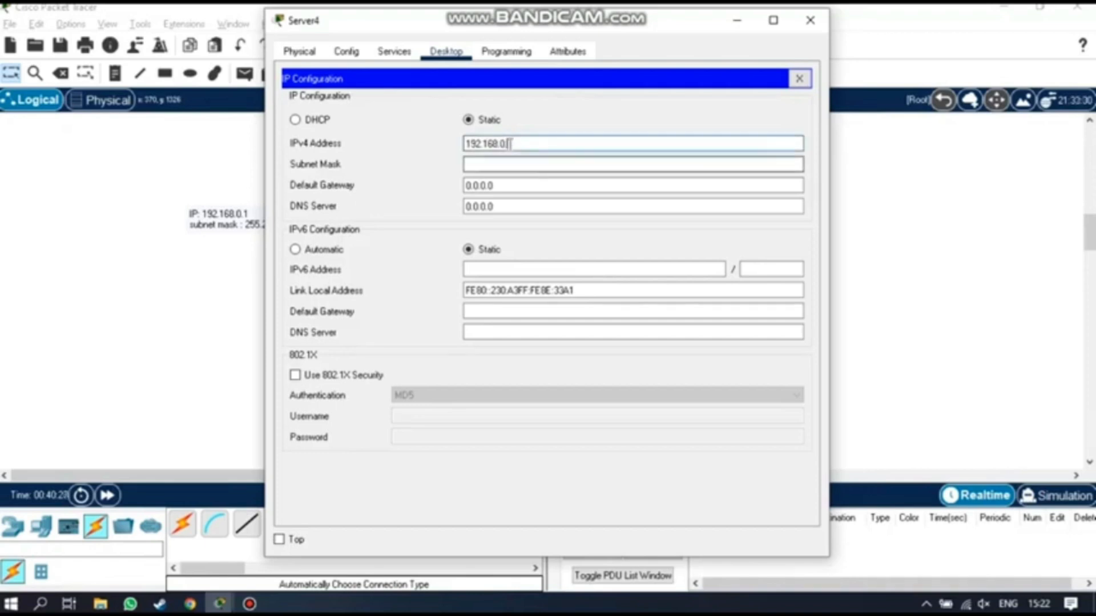
drag(516, 146, 457, 144)
right_click(486, 137)
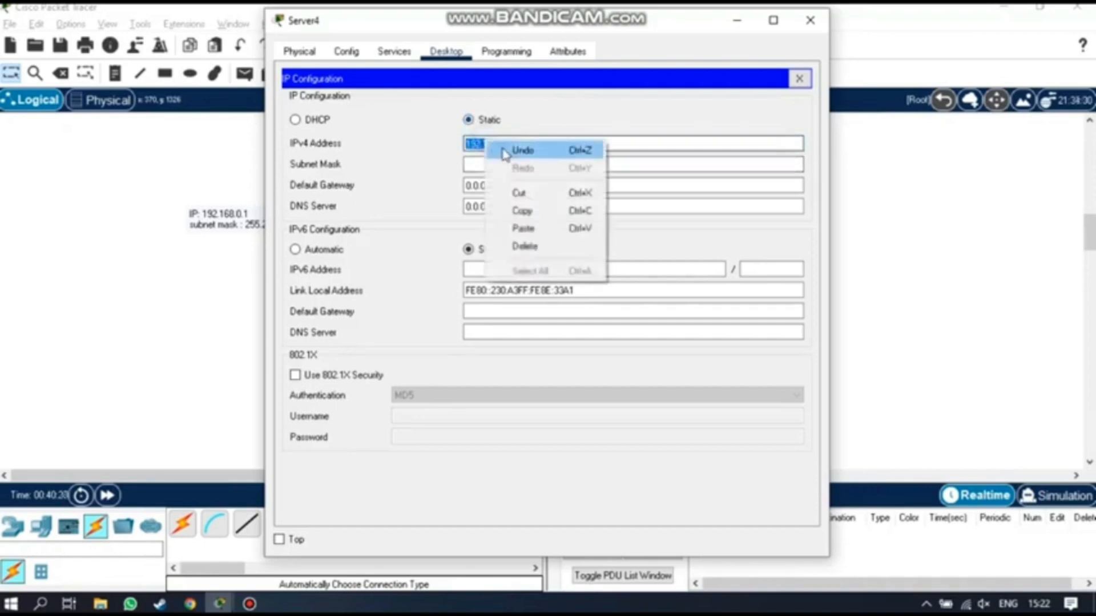
click(547, 210)
- Complete Server4's IPv4 address as 192.168.0.1 with subnet mask 255.255.255.0 and close its configuration
click(548, 144)
text(.168.0.1)
click(638, 165)
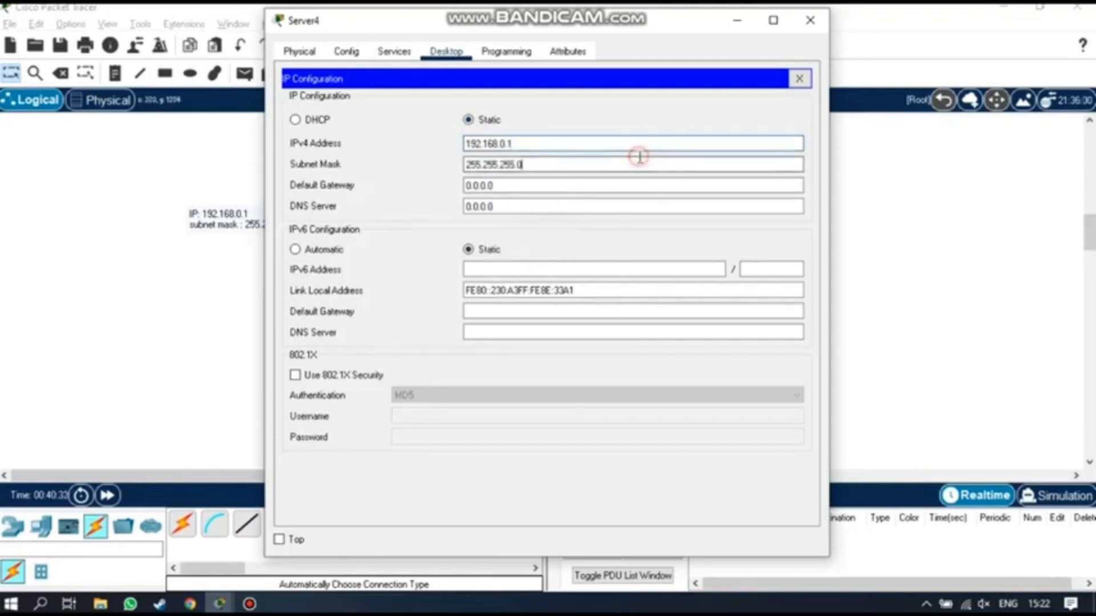
click(809, 20)
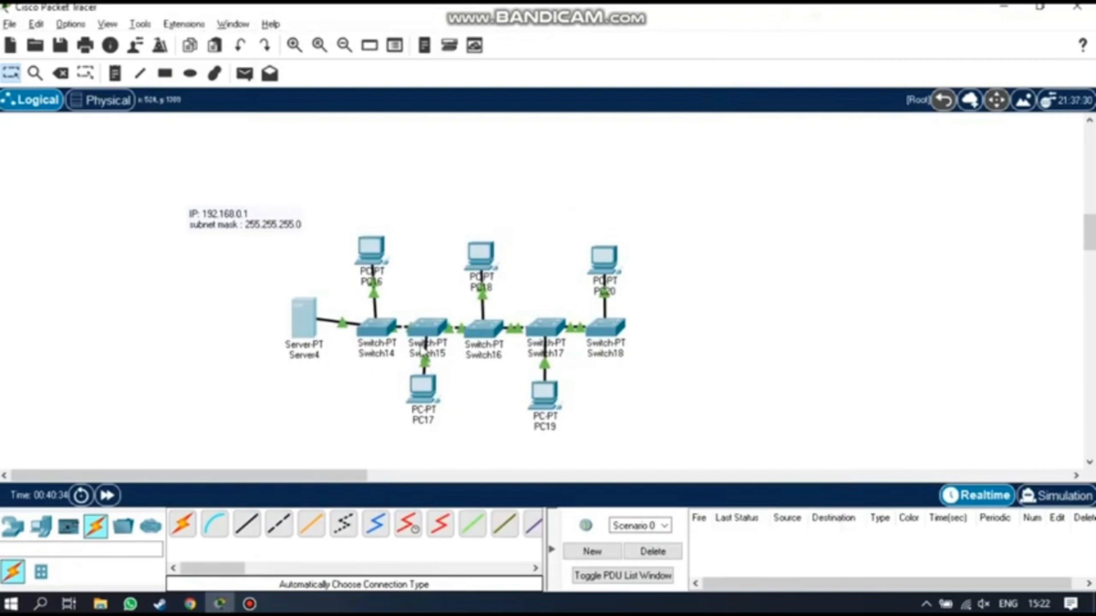
- Set PC16's static IPv4 address to 192.168.0.2 with the default subnet mask and close its configuration
click(372, 255)
click(394, 52)
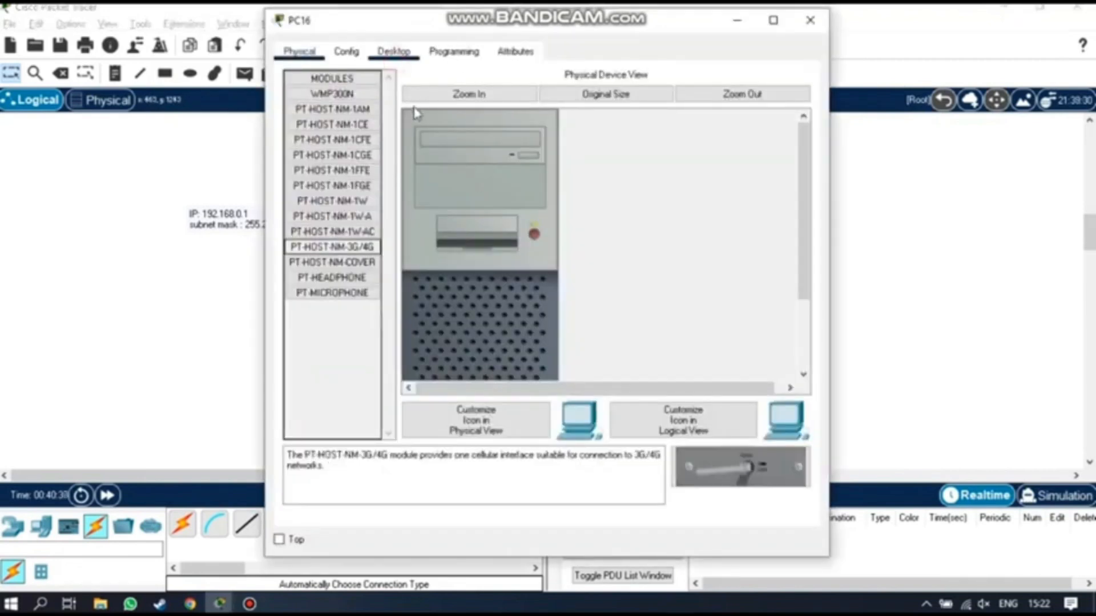
click(355, 114)
click(493, 165)
text(192.168.0.2)
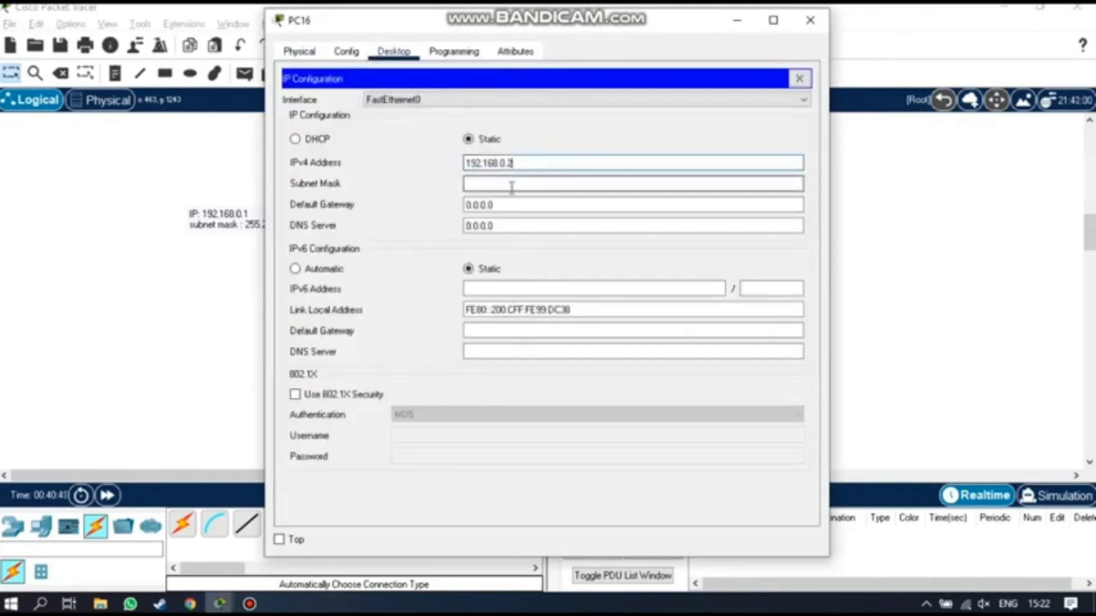
click(512, 183)
click(810, 20)
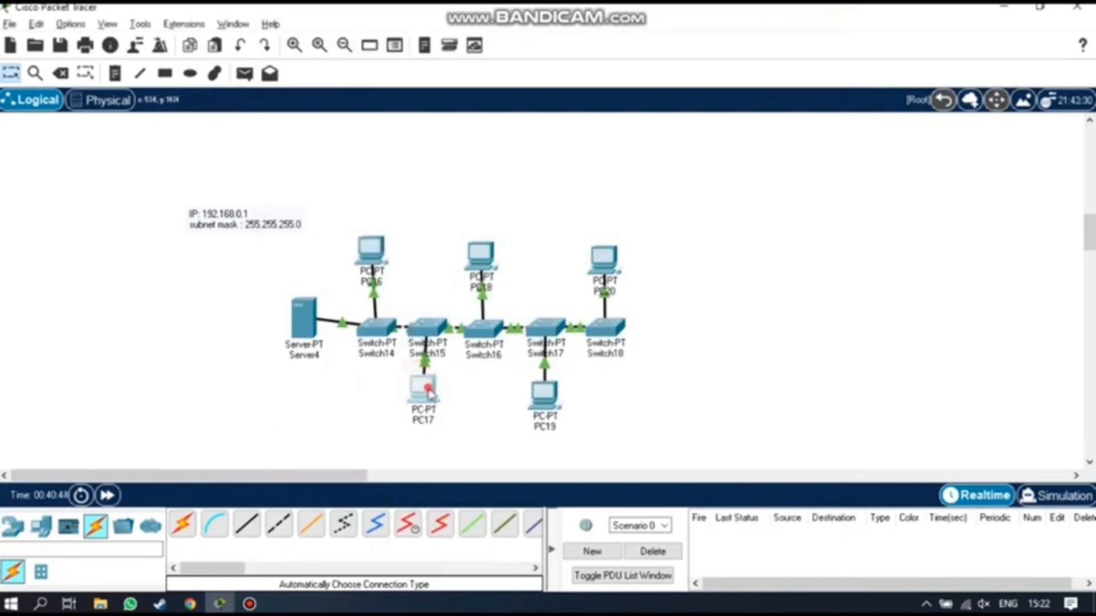
- Set PC17's static IPv4 address to 192.168.0.3 with subnet mask 255.255.255.0 and close its configuration
click(439, 378)
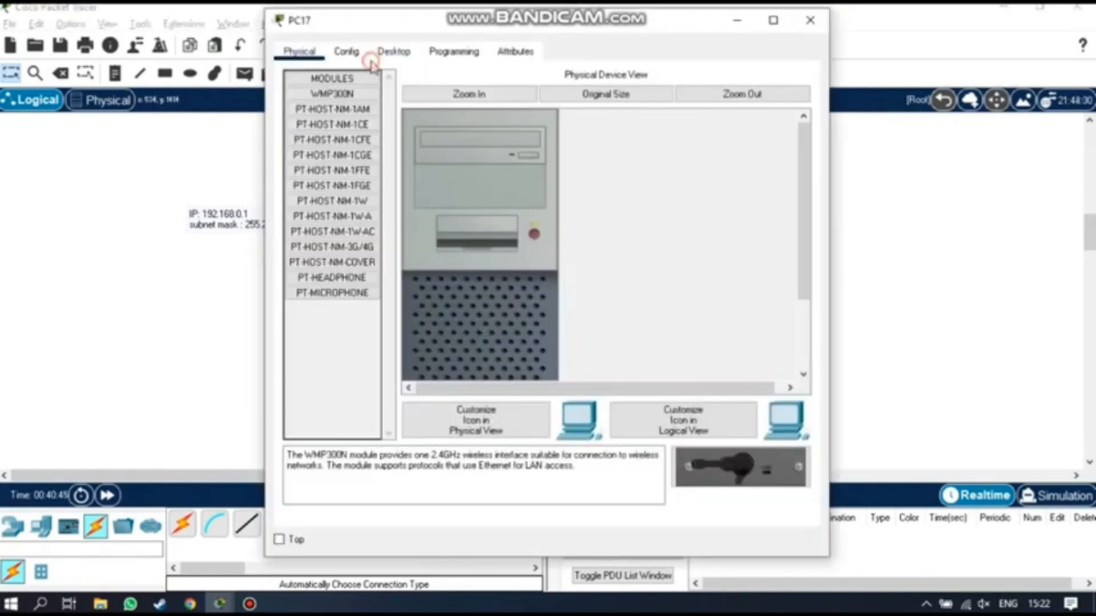
click(378, 53)
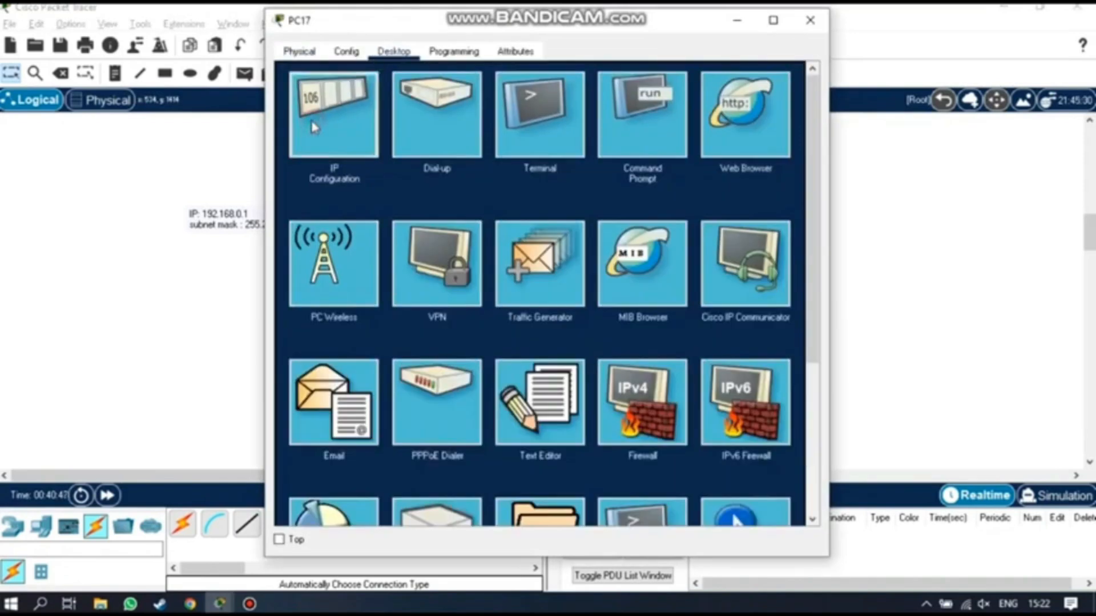
click(316, 122)
click(538, 163)
text(192.168.0)
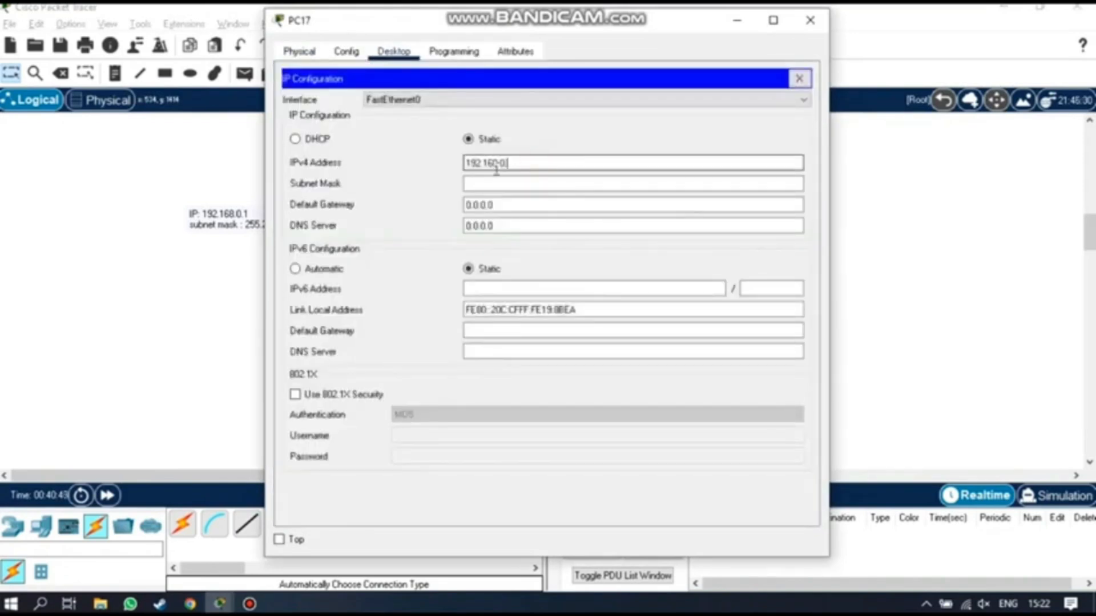
text(.3)
click(502, 182)
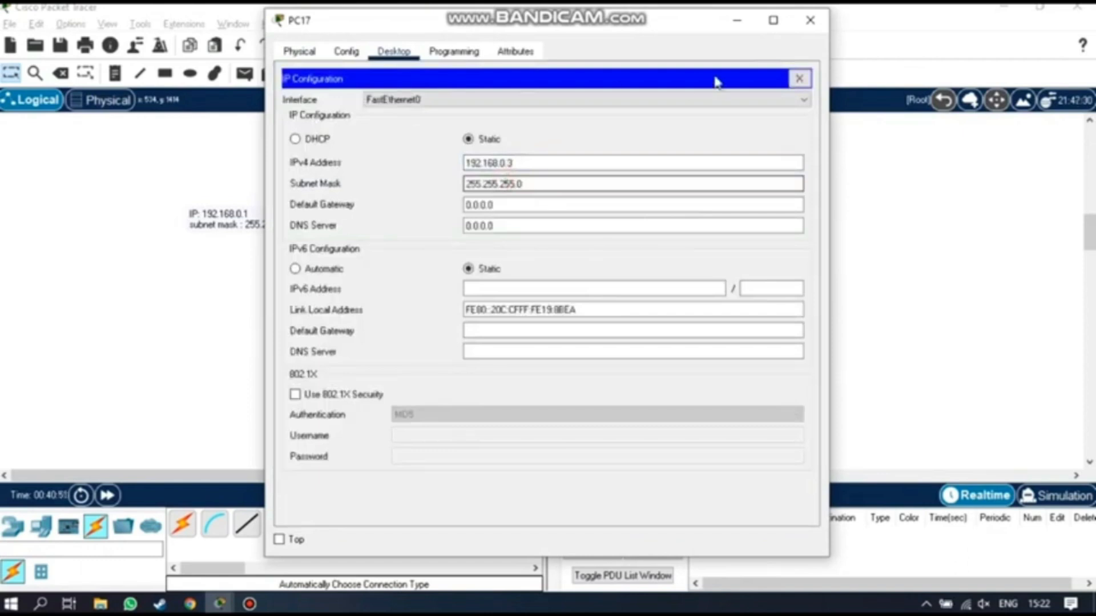
click(809, 20)
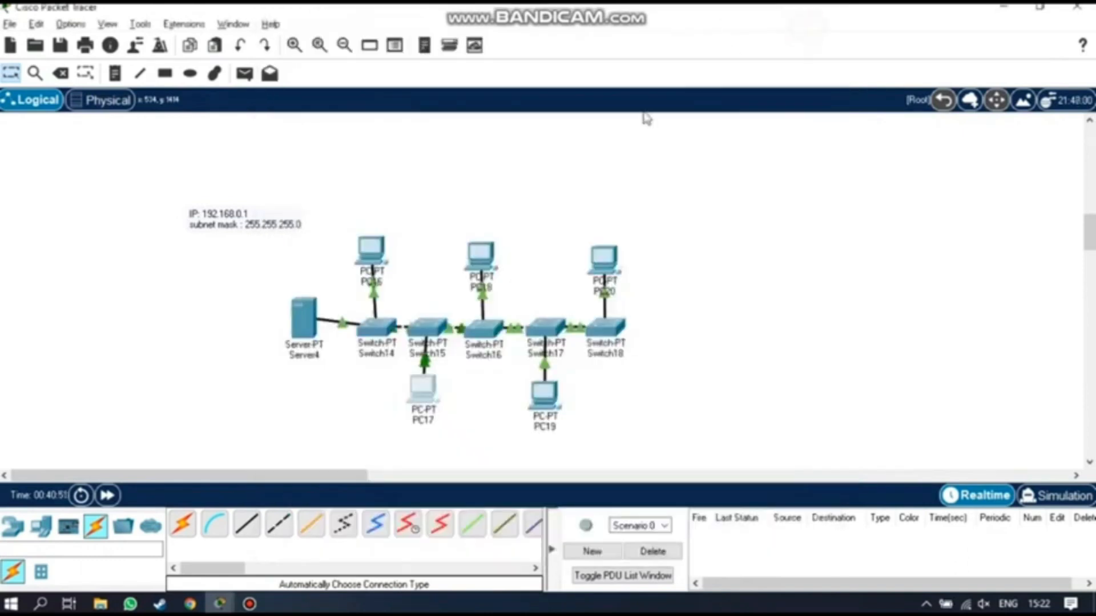
- Set PC18's static IPv4 address to 192.168.0.4 with the default subnet mask and close its configuration
click(488, 267)
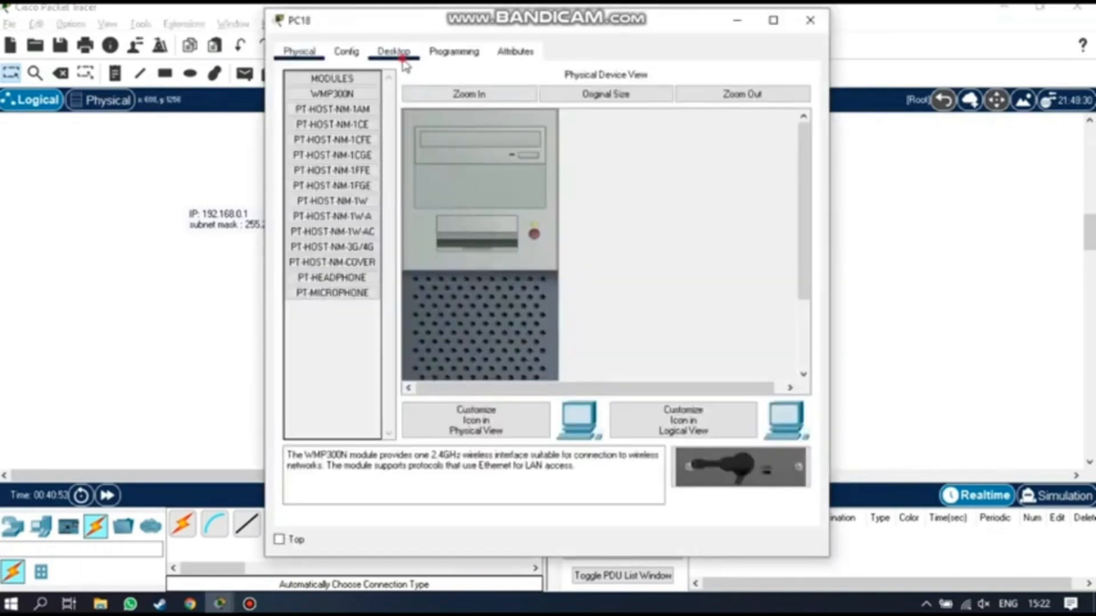
click(393, 50)
click(329, 145)
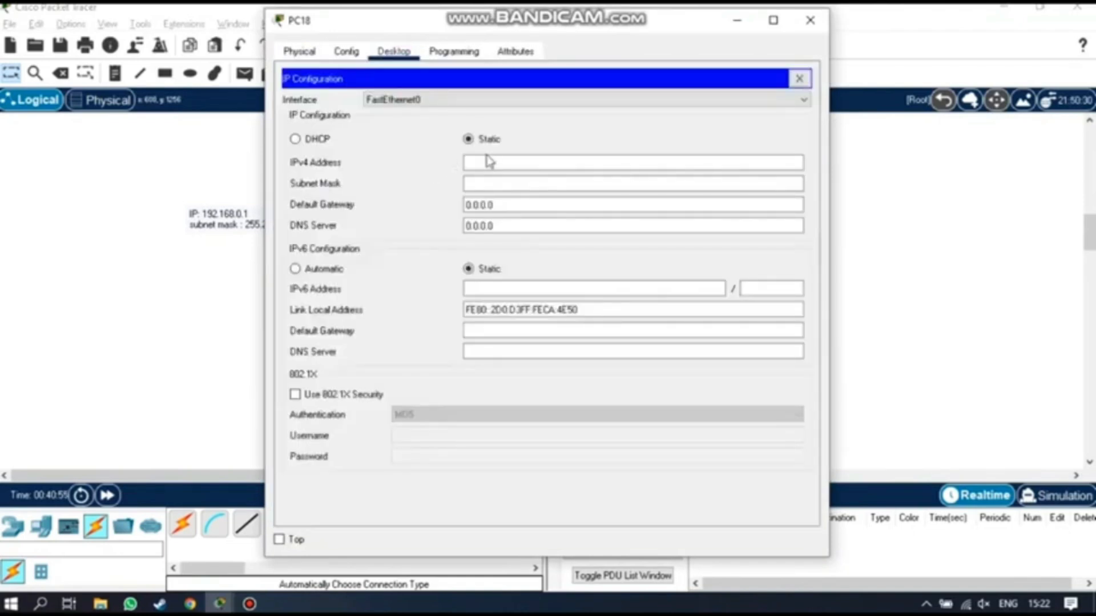
click(499, 160)
key(ctrl+v)
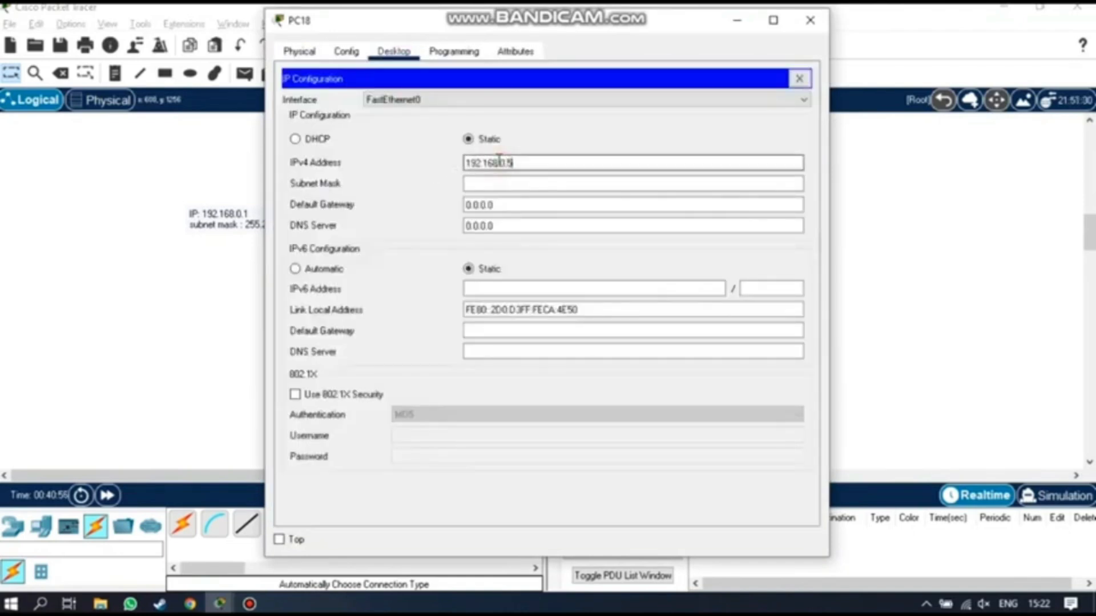
click(502, 183)
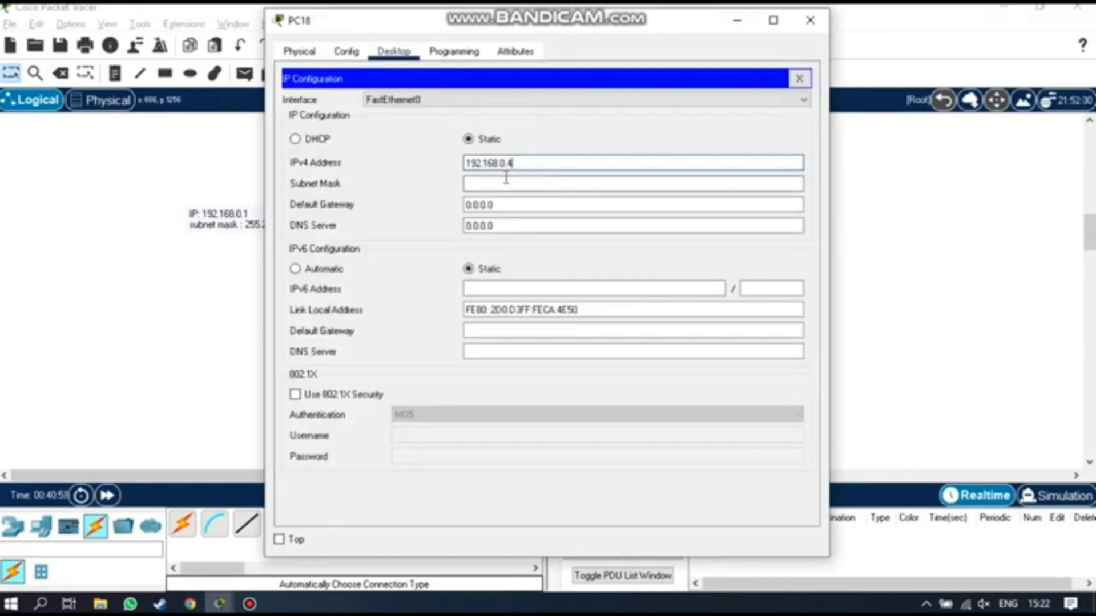
click(810, 20)
- Set PC19's static IPv4 address to 192.168.0.5 with subnet mask 255.255.255.0 and close its configuration
click(542, 393)
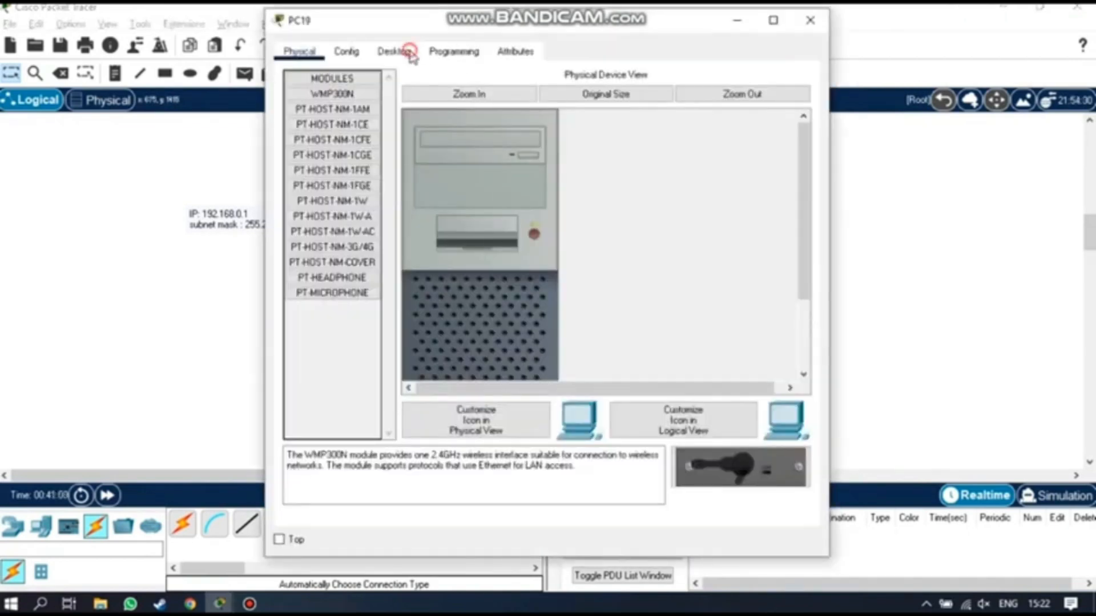
click(395, 51)
click(361, 90)
click(495, 166)
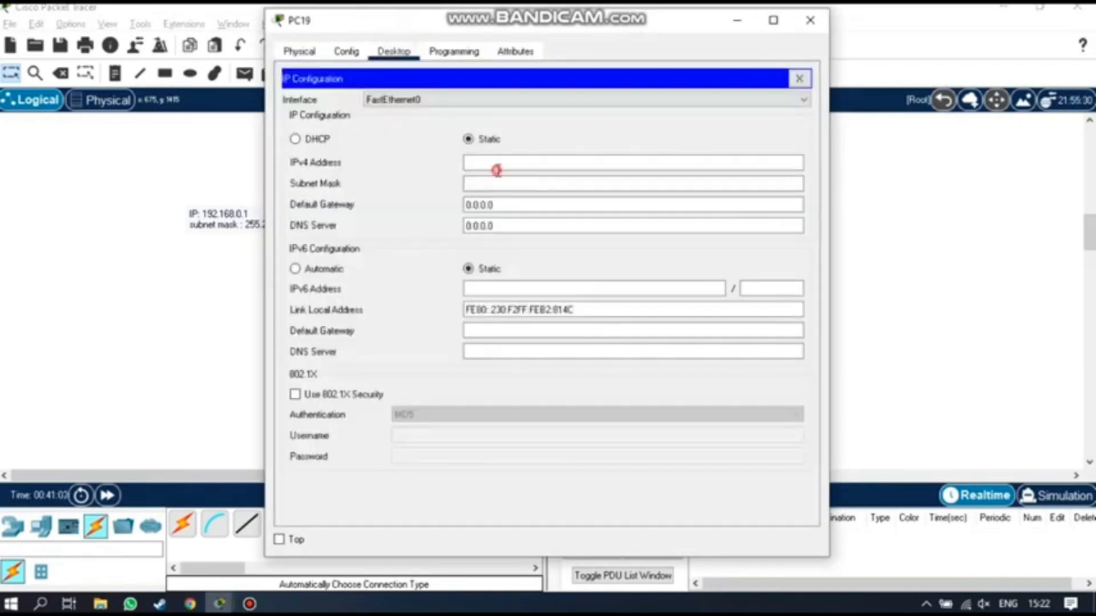
text(192.168.0)
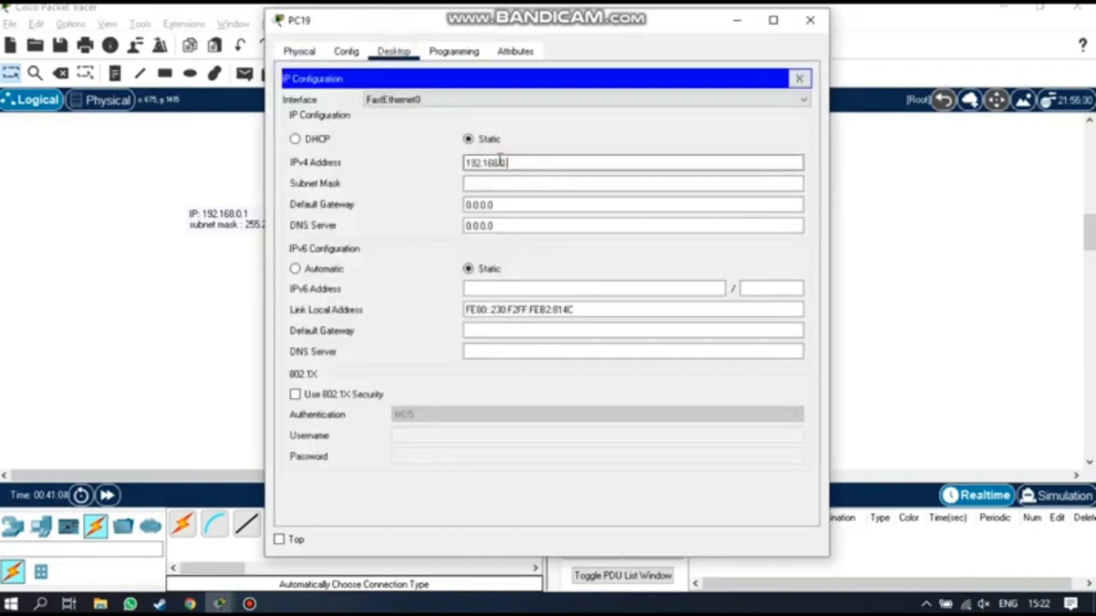
text(.5)
click(508, 191)
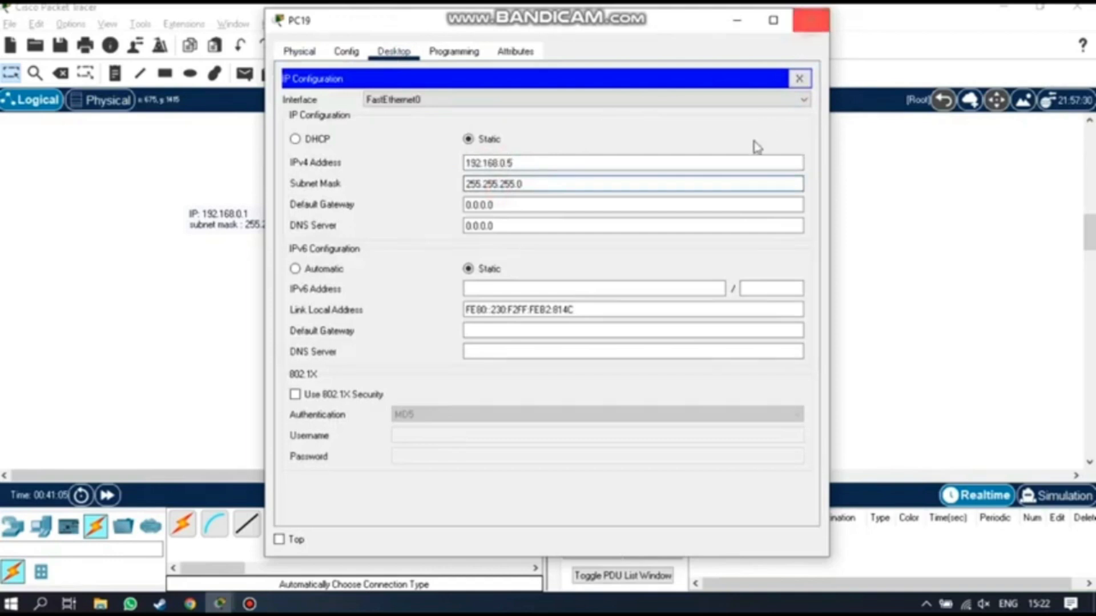
click(810, 21)
- Set PC20's static IPv4 address to 192.168.0.6 with subnet mask 255.255.255.0 and close its configuration
click(603, 256)
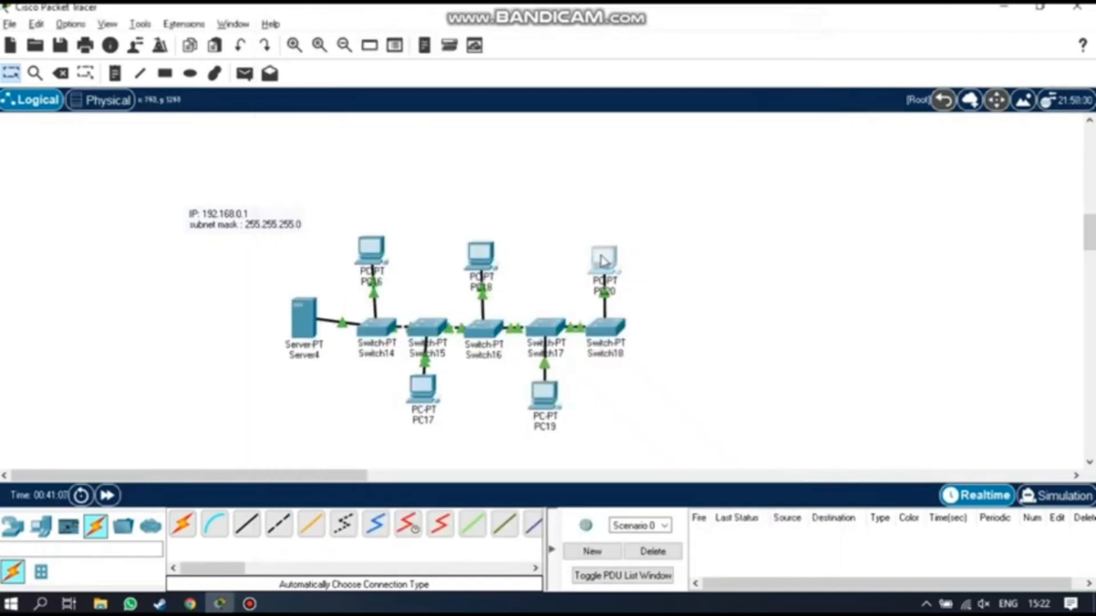
click(394, 52)
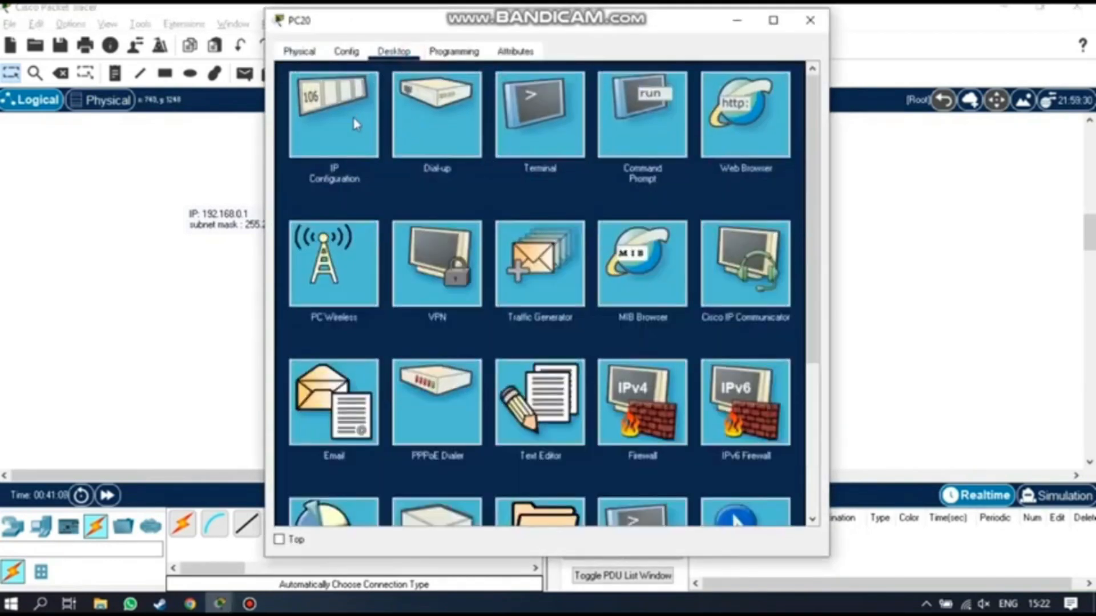
click(333, 114)
click(480, 163)
text(192.168.0.6)
click(488, 183)
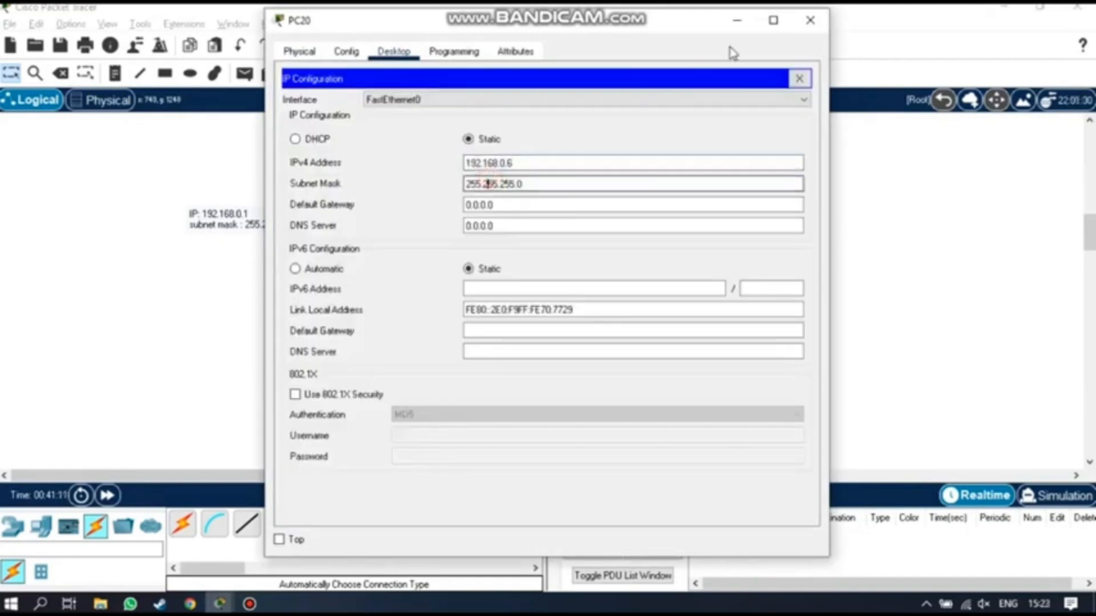
click(809, 20)
- Open Server4's Command Prompt and ping the server's own address, 192.168.0.1
click(298, 328)
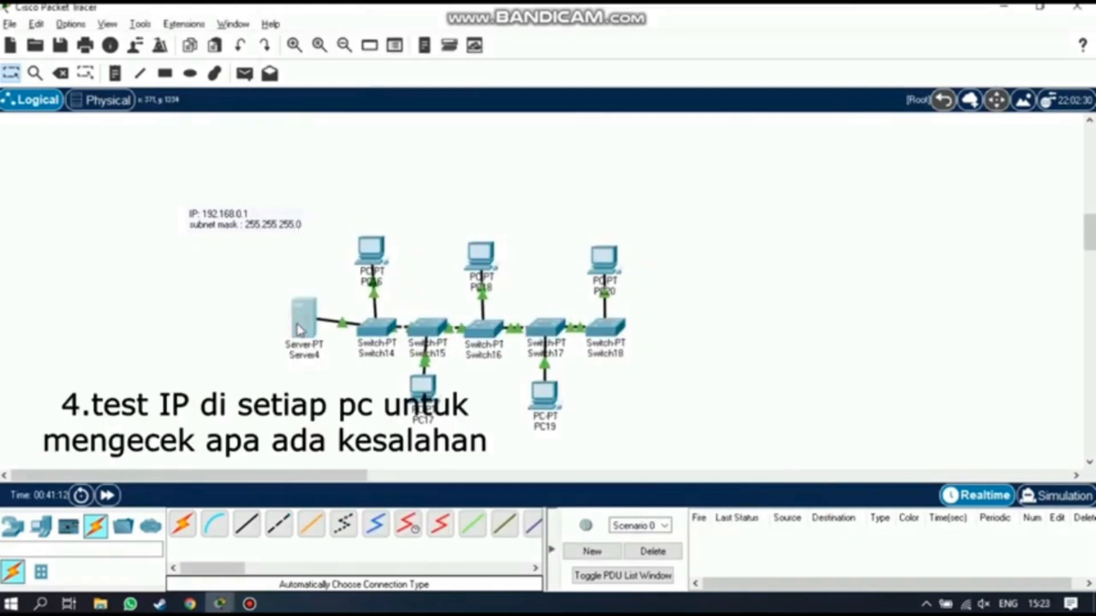
click(446, 51)
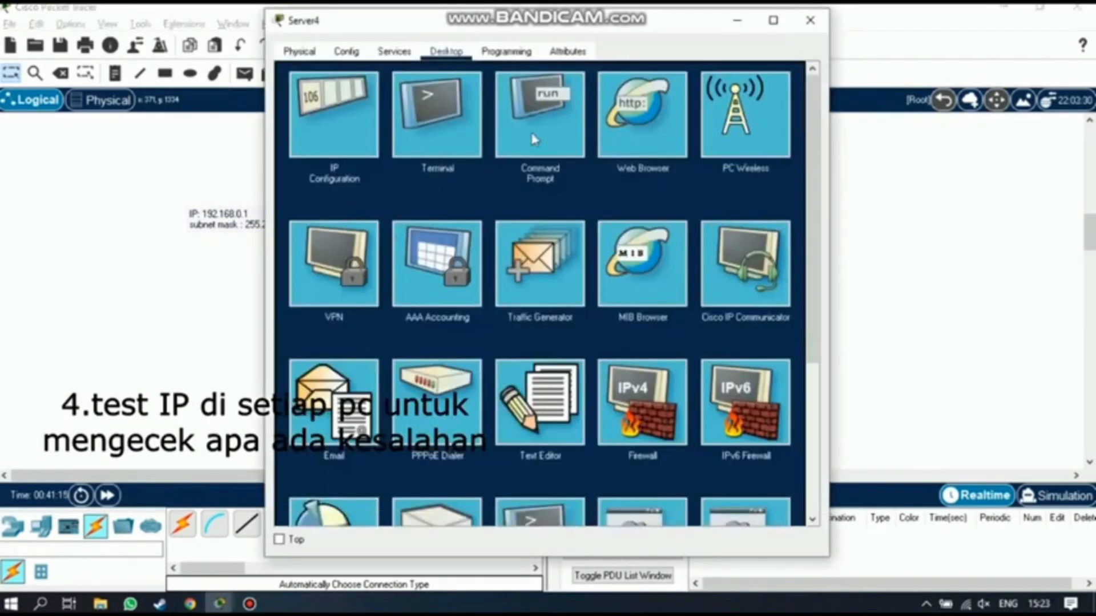
click(538, 143)
text(ping 1)
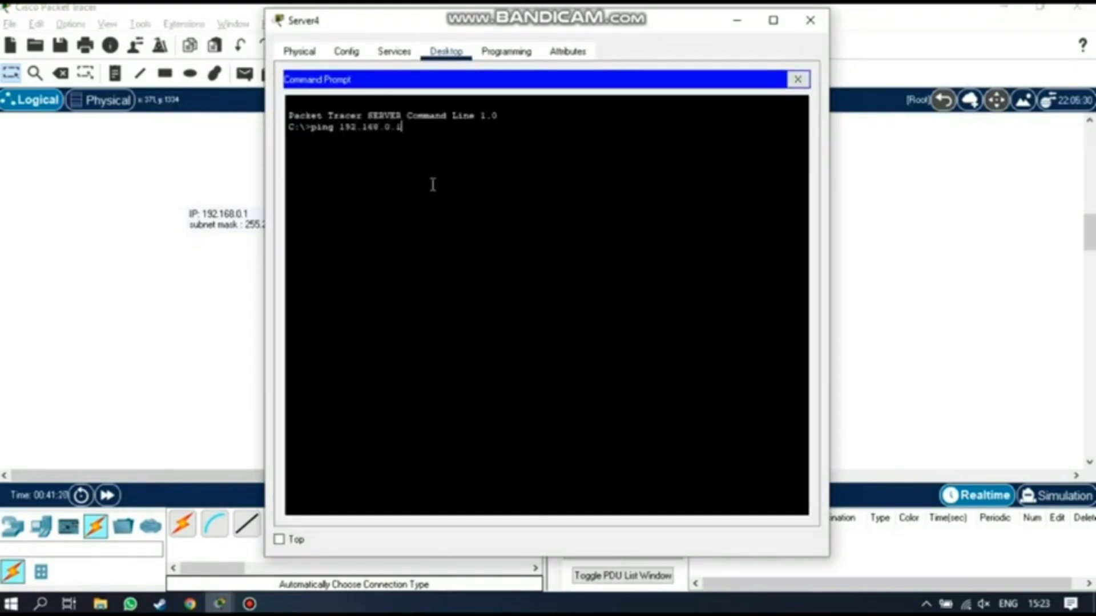
text(92.168.0.1)
key(Return)
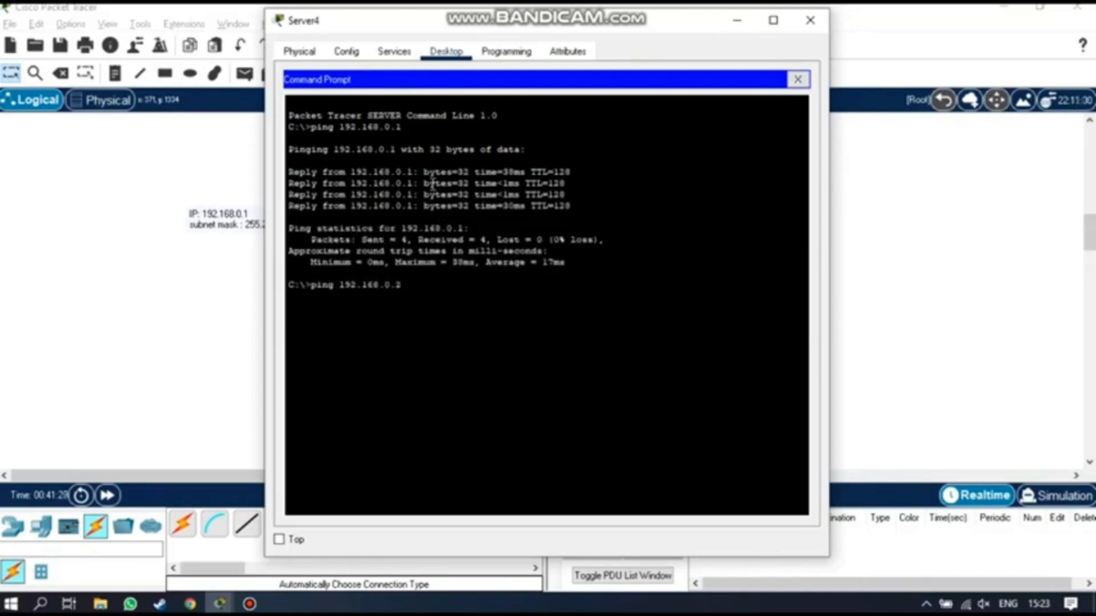
- Ping 192.168.0.2, 192.168.0.3, 192.168.0.4 and 192.168.0.5 in turn from Server4, and begin entering another ping command with 192.168
key(Return)
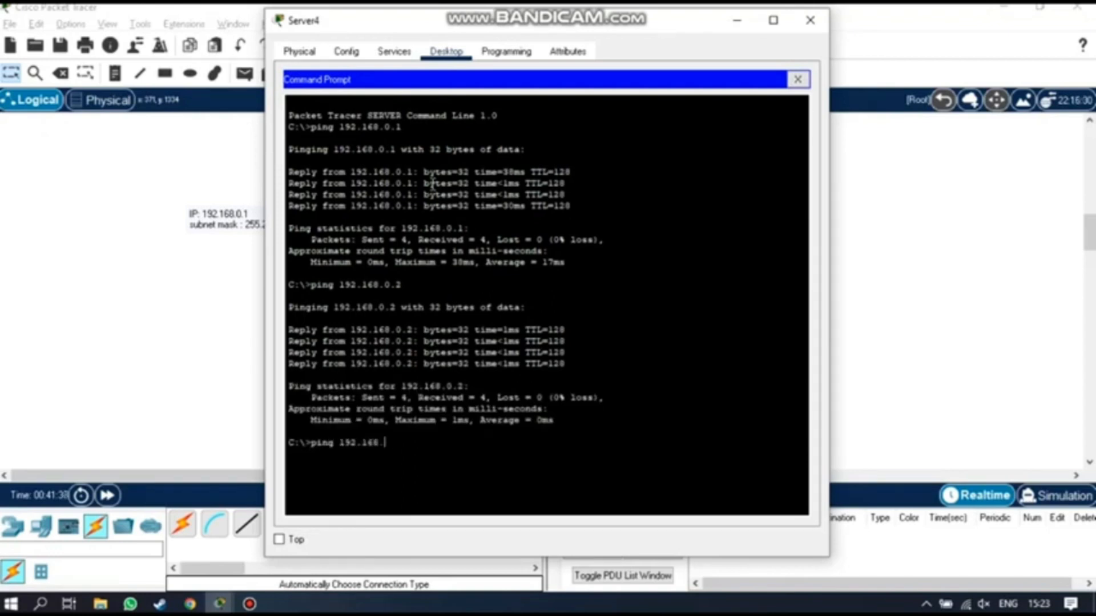
key(Return)
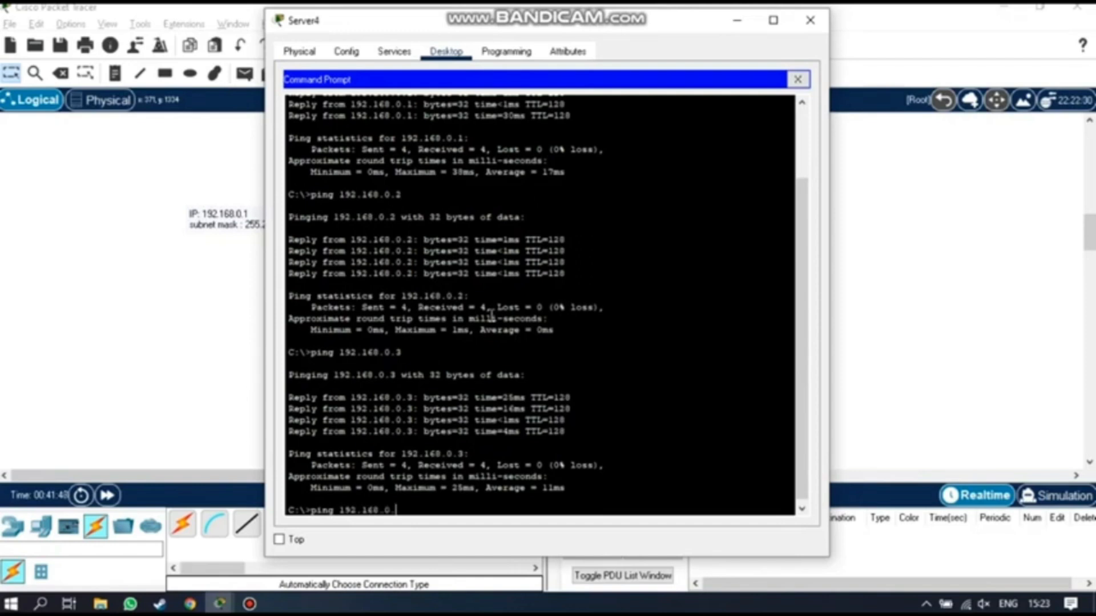
key(Return)
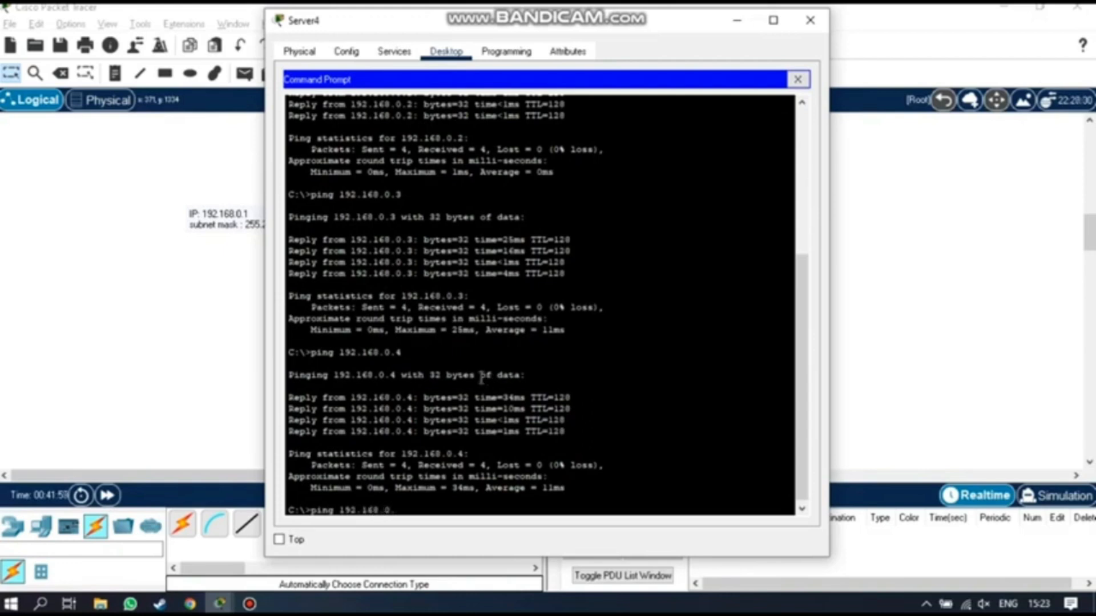
key(Return)
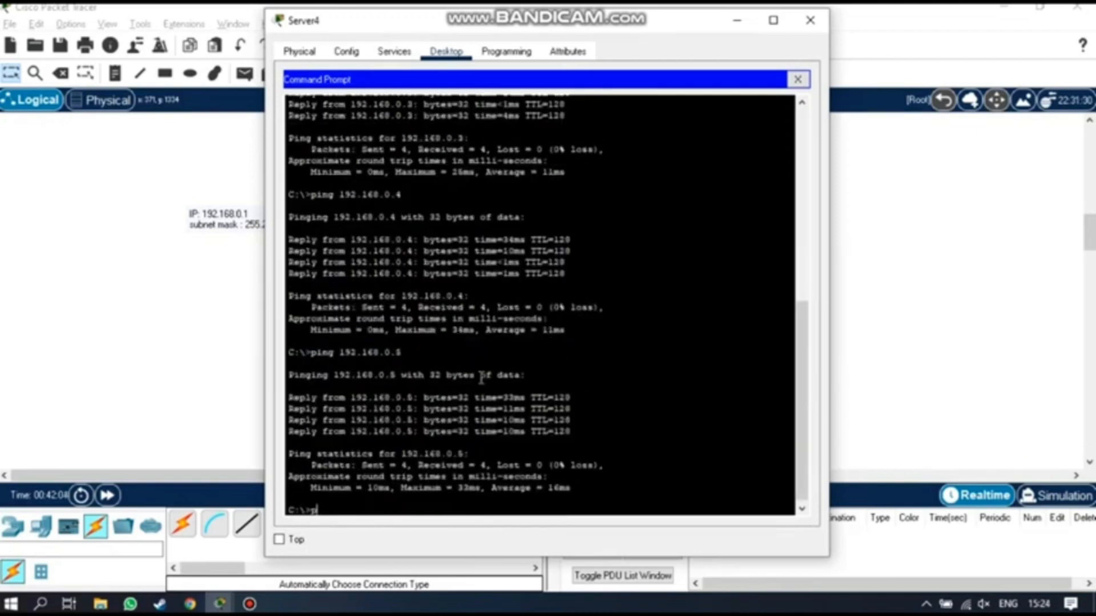
text(ping)
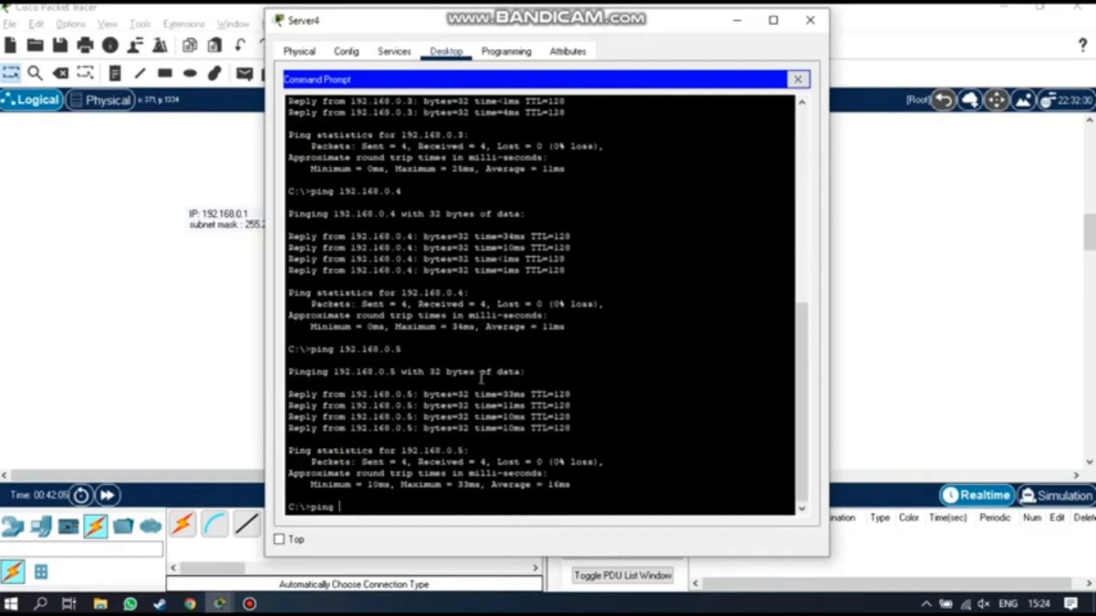
text( 192.168.)
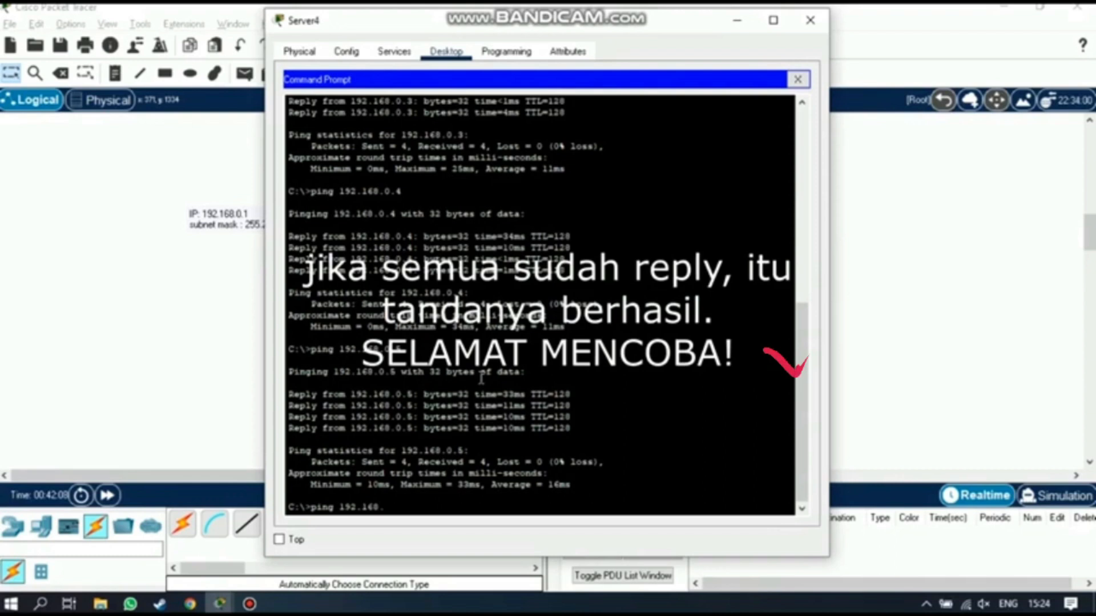